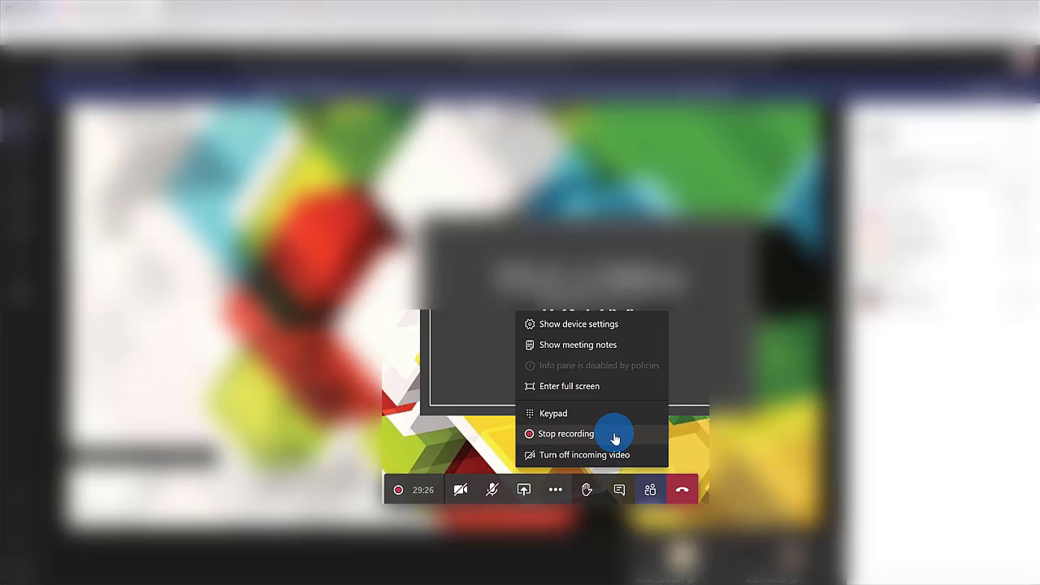
Step: Stop the recording of the ongoing Teams meeting
click(615, 437)
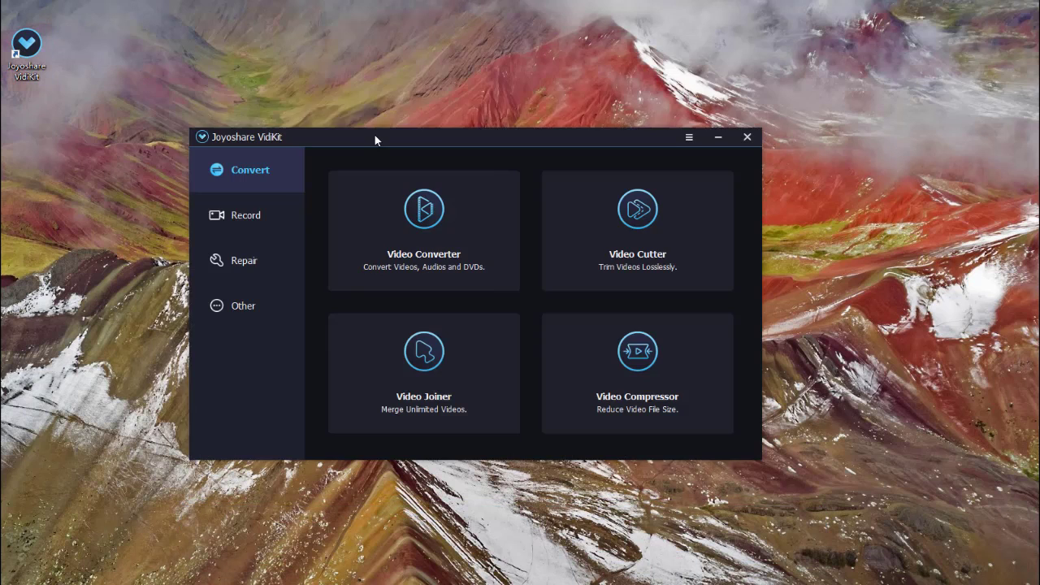
Step: Switch to Joyoshare VidiKit, launch its Screen Recorder, and move the recorder window to the upper part of the desktop
drag(374, 139, 349, 80)
click(247, 149)
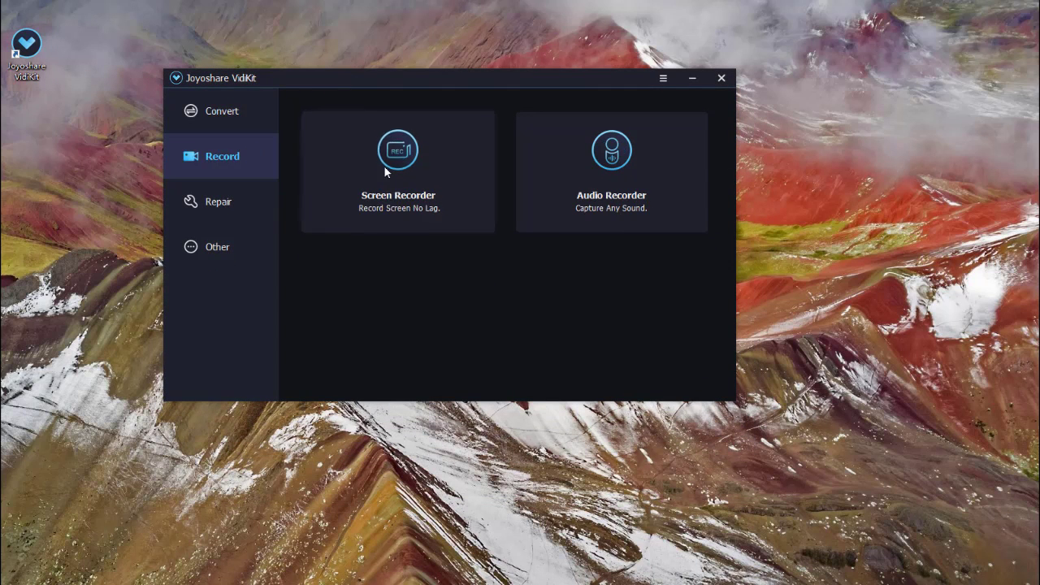
click(384, 166)
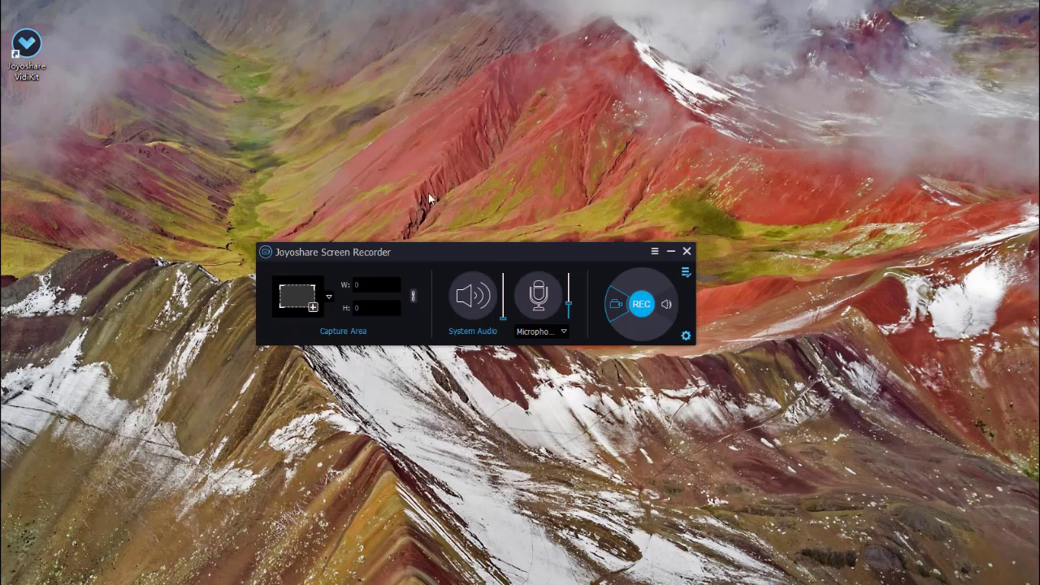
drag(440, 240, 435, 48)
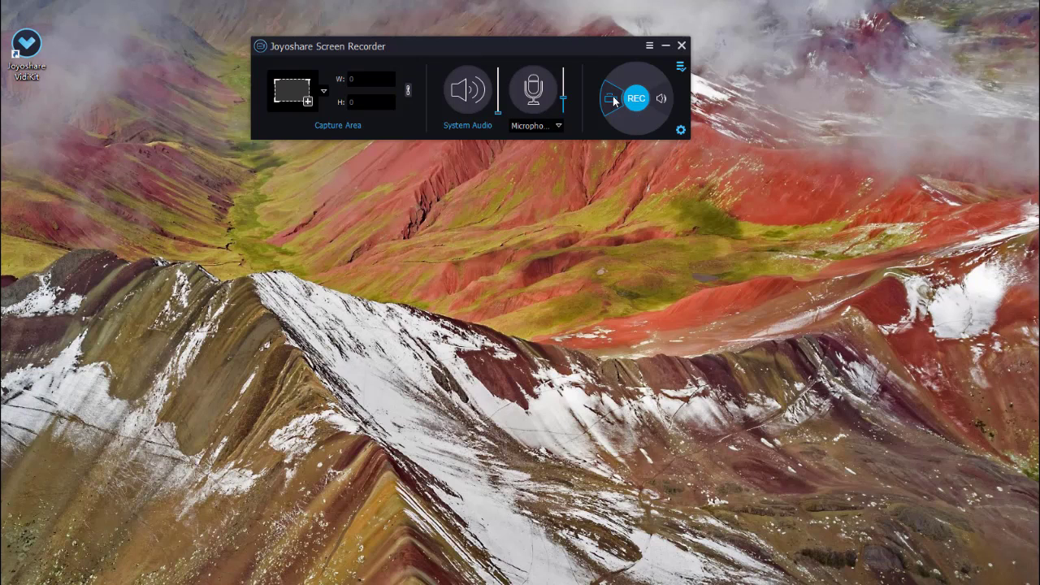
Step: Show the recording options and browse the output formats for devices, HD video, web video and general video
click(680, 131)
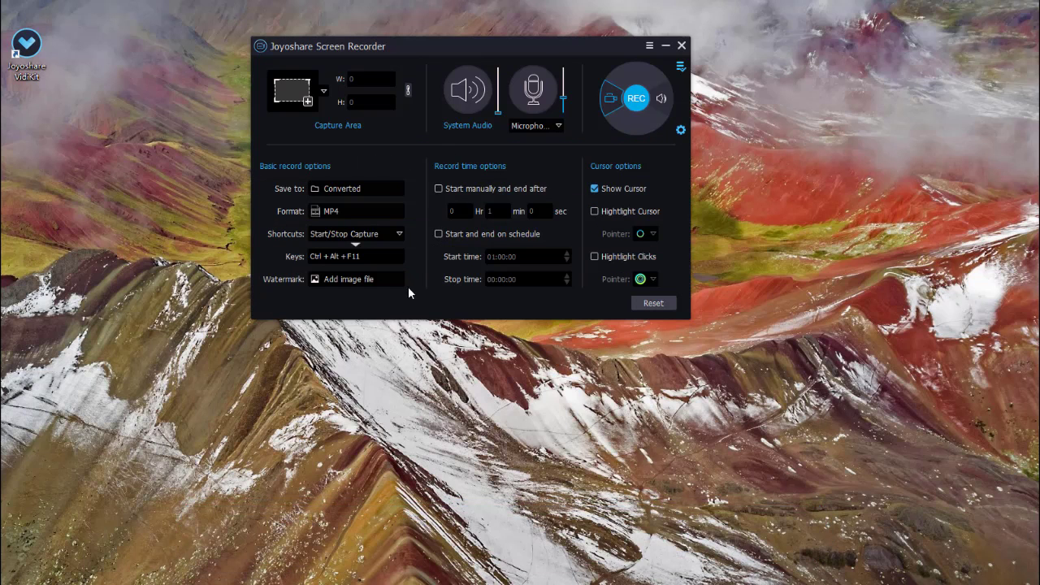
click(400, 210)
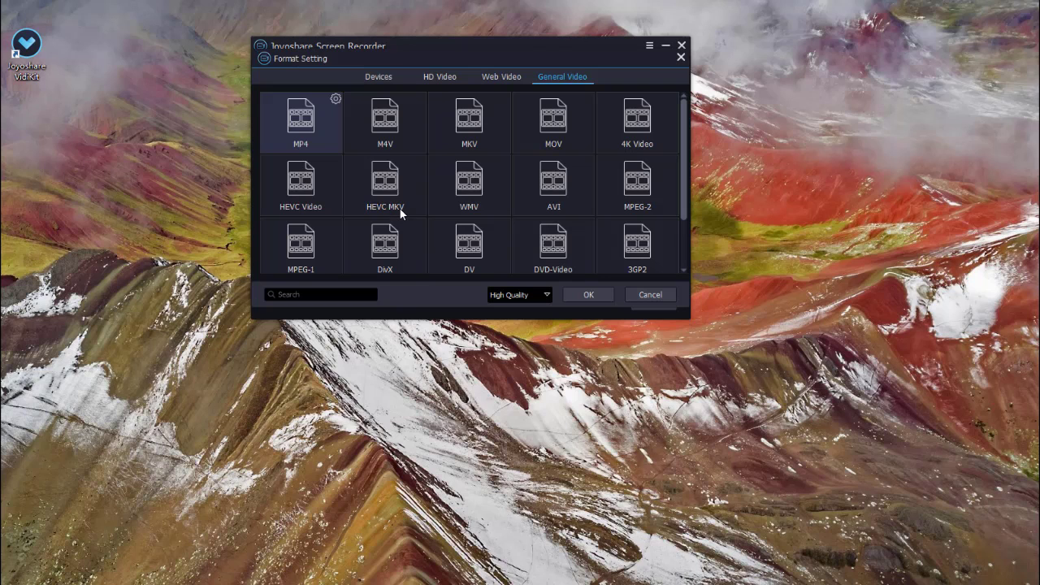
click(397, 79)
click(452, 80)
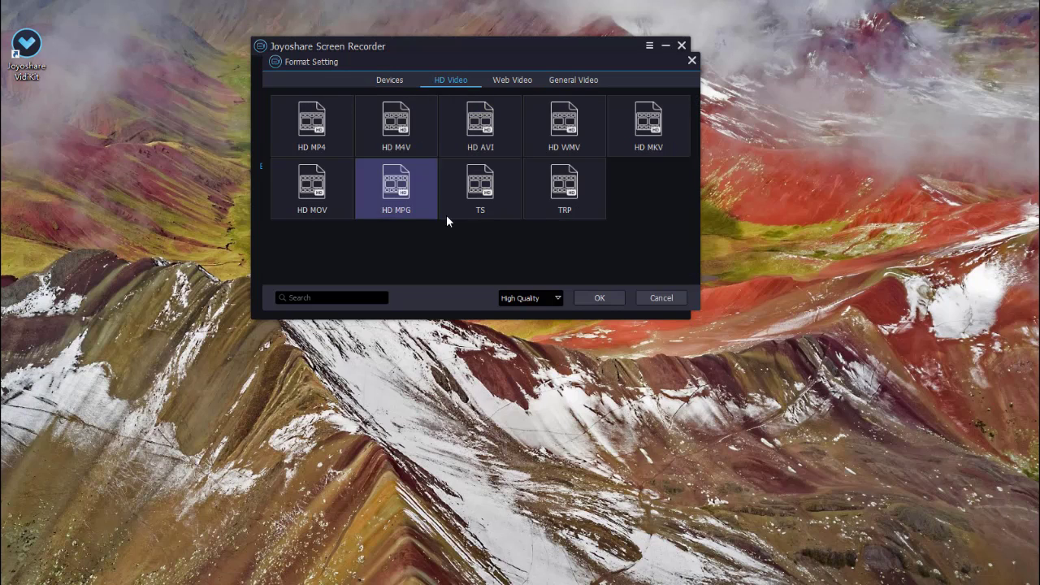
click(528, 78)
click(570, 82)
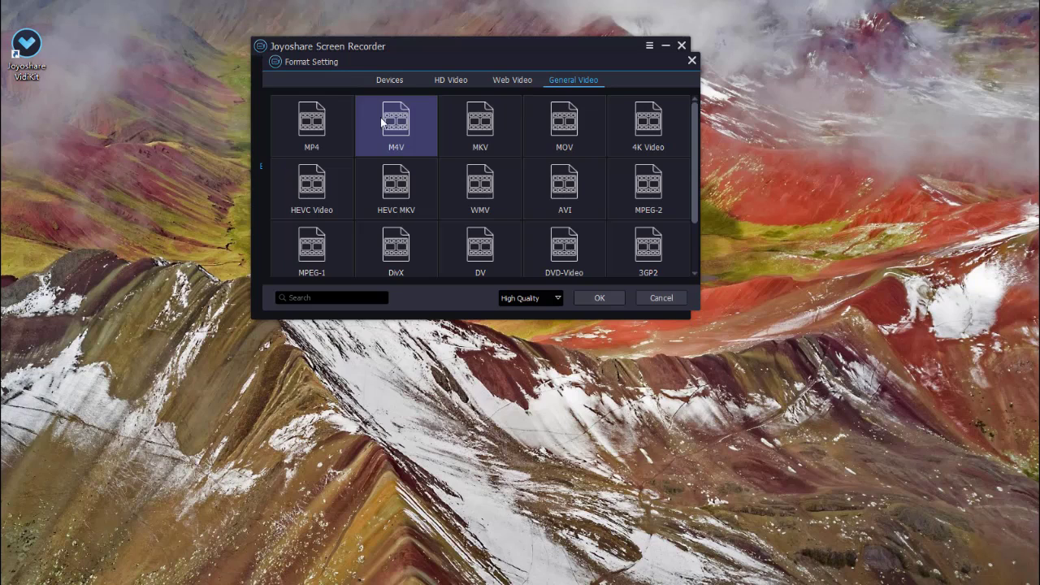
Step: Review the video and audio encoding parameters of the MP4 format and apply MP4 as the recording format
click(347, 102)
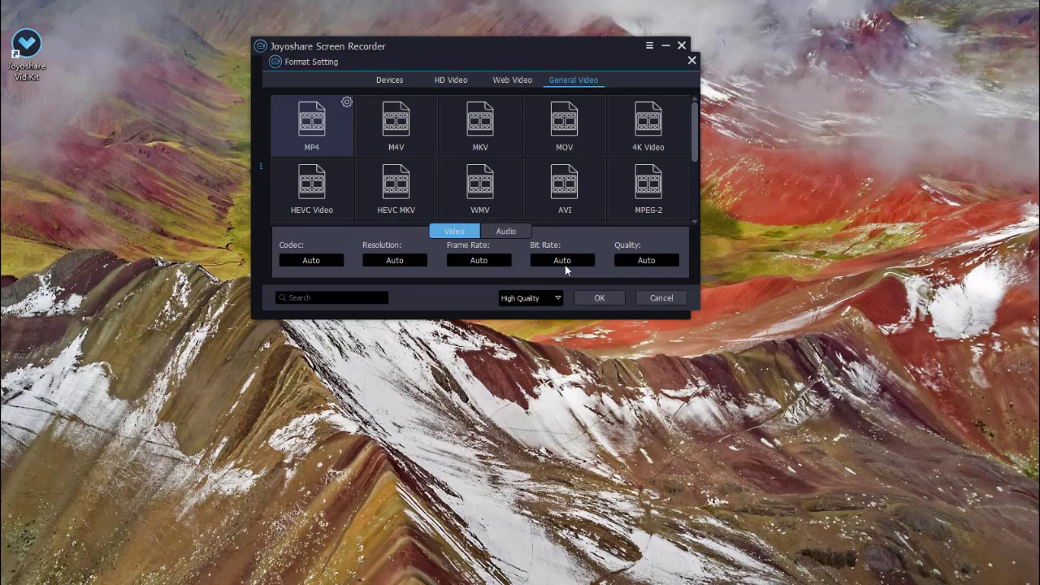
click(514, 233)
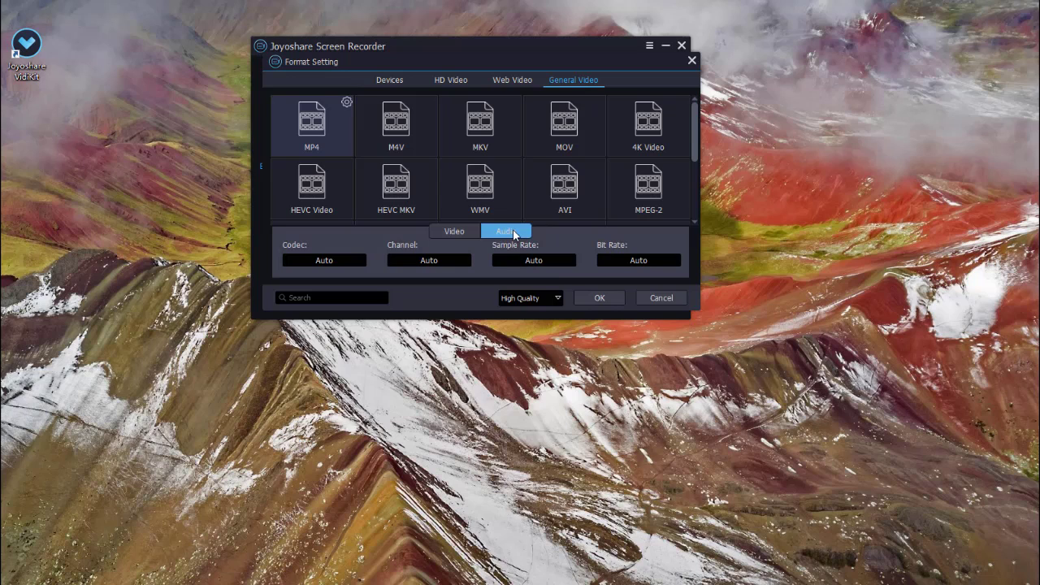
click(468, 230)
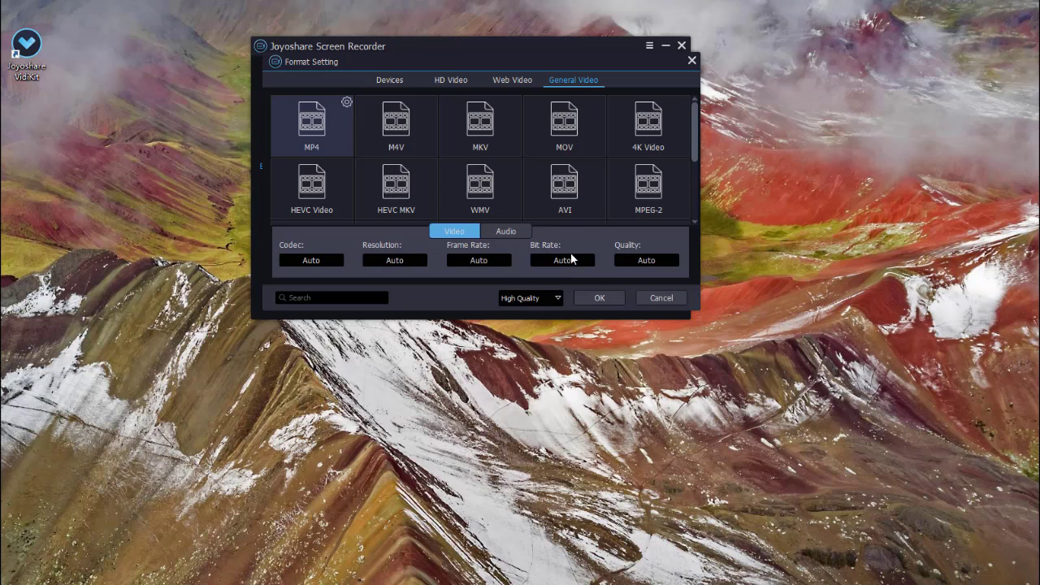
click(599, 298)
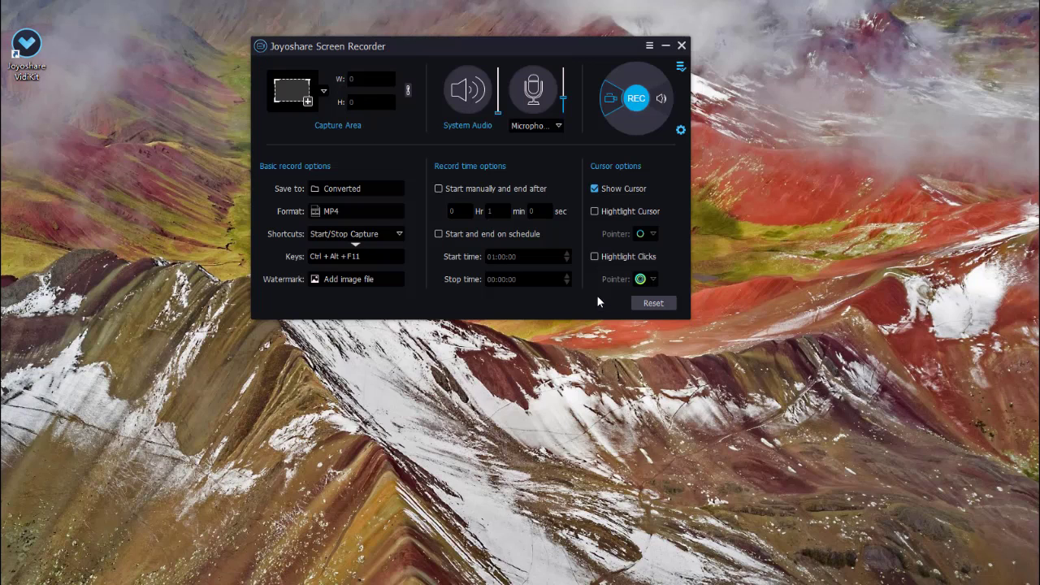
Step: Add joyoshare-vidikit.png as a Right Top watermark with 15% X margin, 7% Y margin, 74% transparency and 45% scale
click(383, 279)
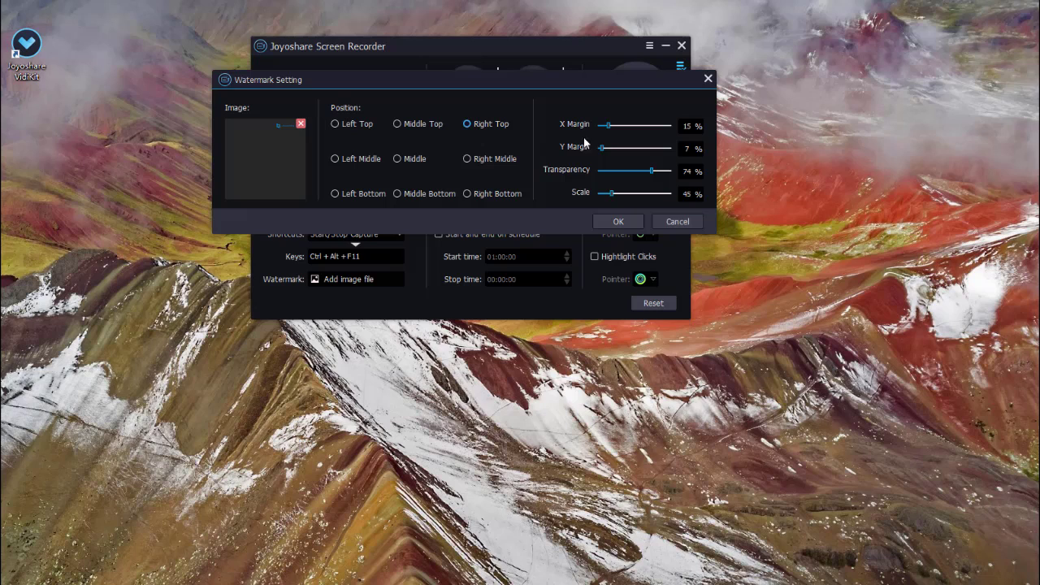
click(615, 222)
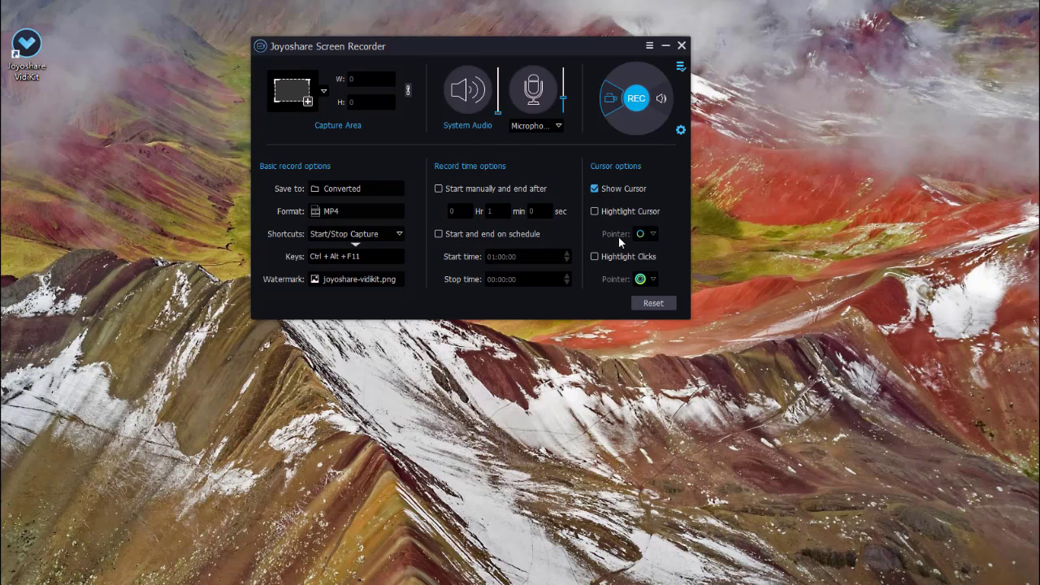
Step: Enable cursor highlighting, view its pointer styles, and disable the highlighting
click(596, 212)
click(643, 236)
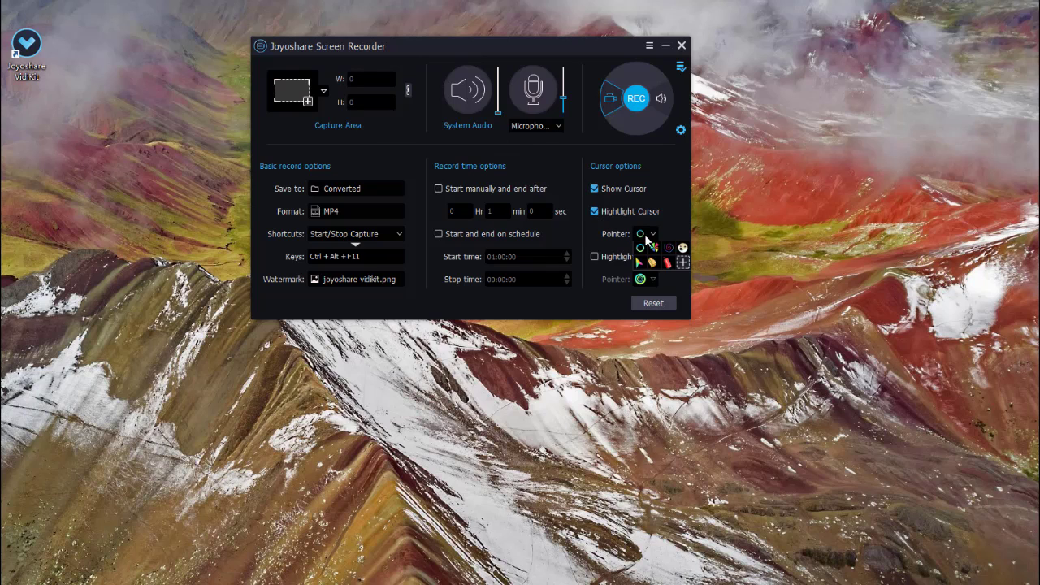
click(597, 211)
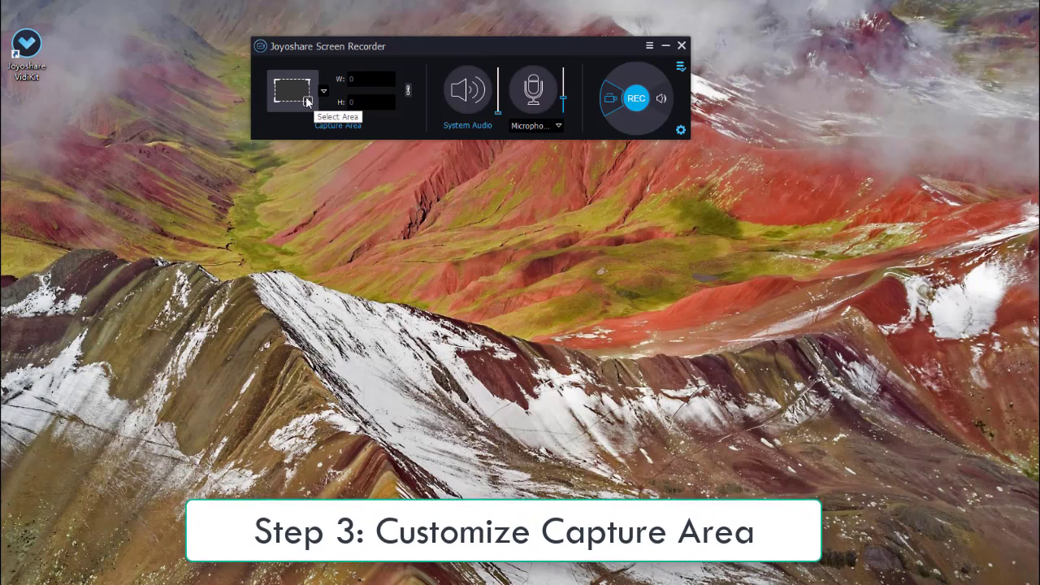
Step: Select a capture area of 1114 by 530, move it slightly upward, and view the preset capture sizes
click(305, 96)
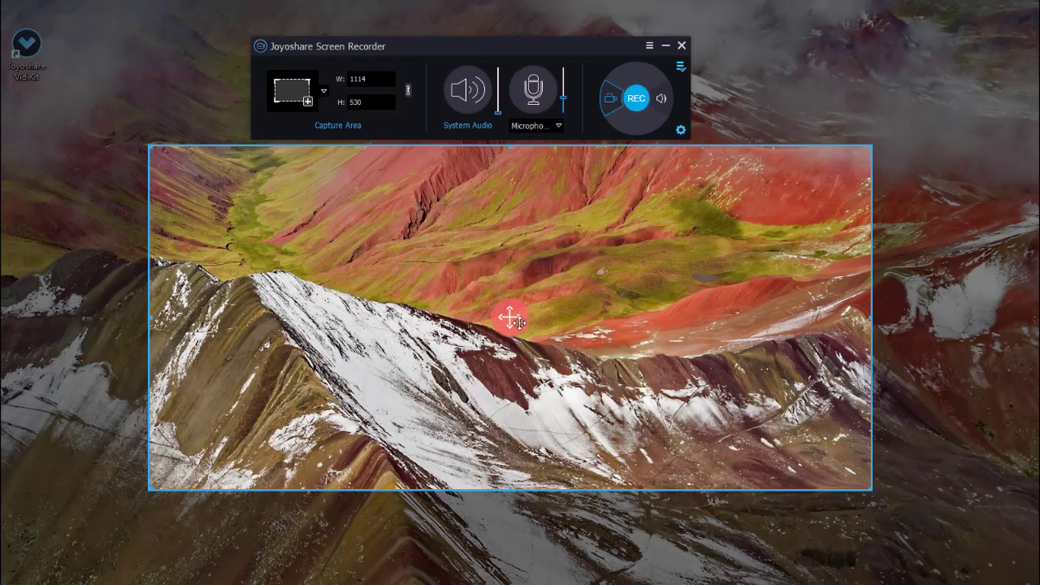
drag(517, 324, 509, 299)
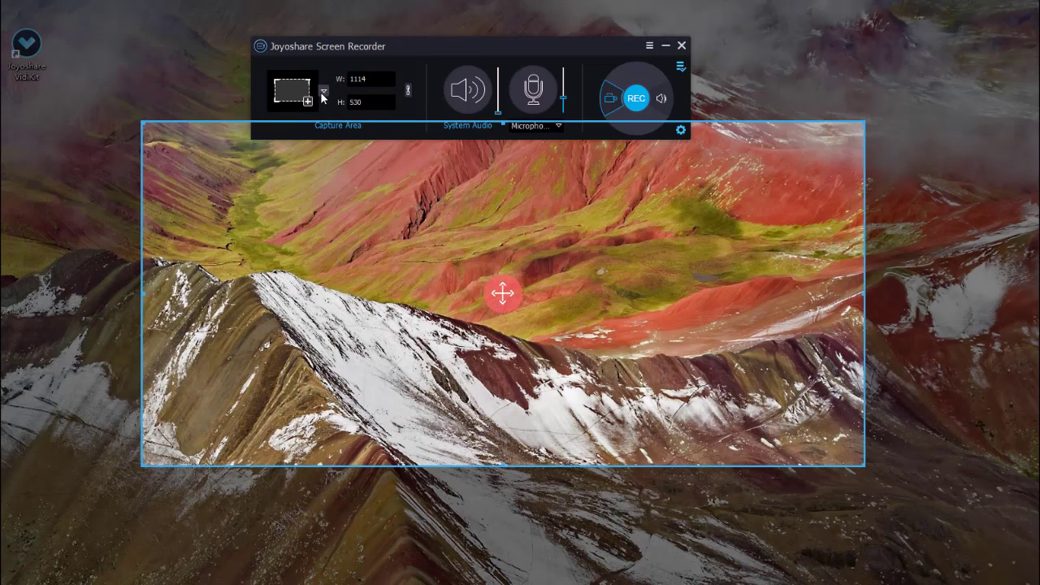
click(322, 91)
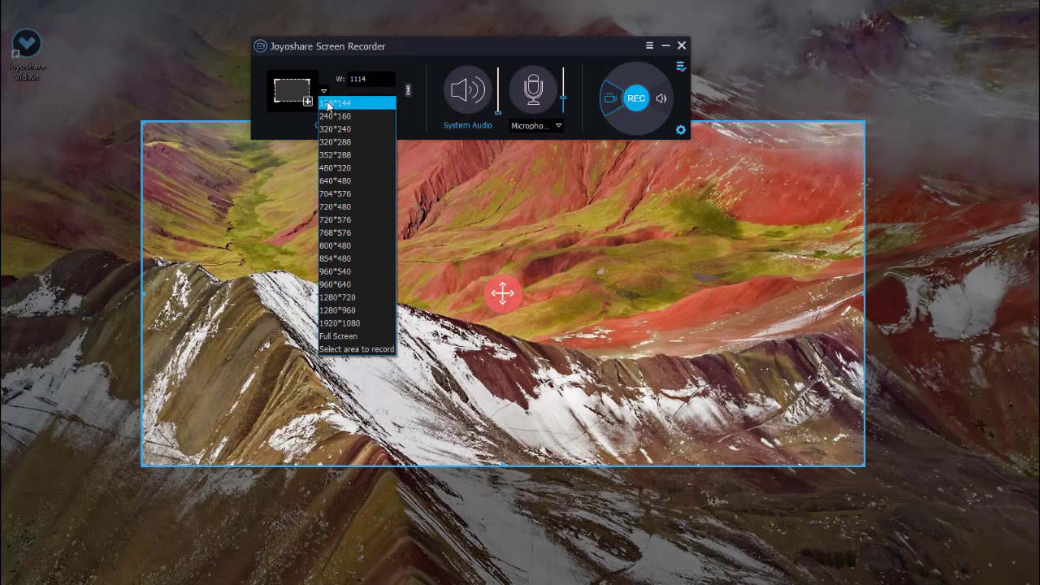
click(325, 91)
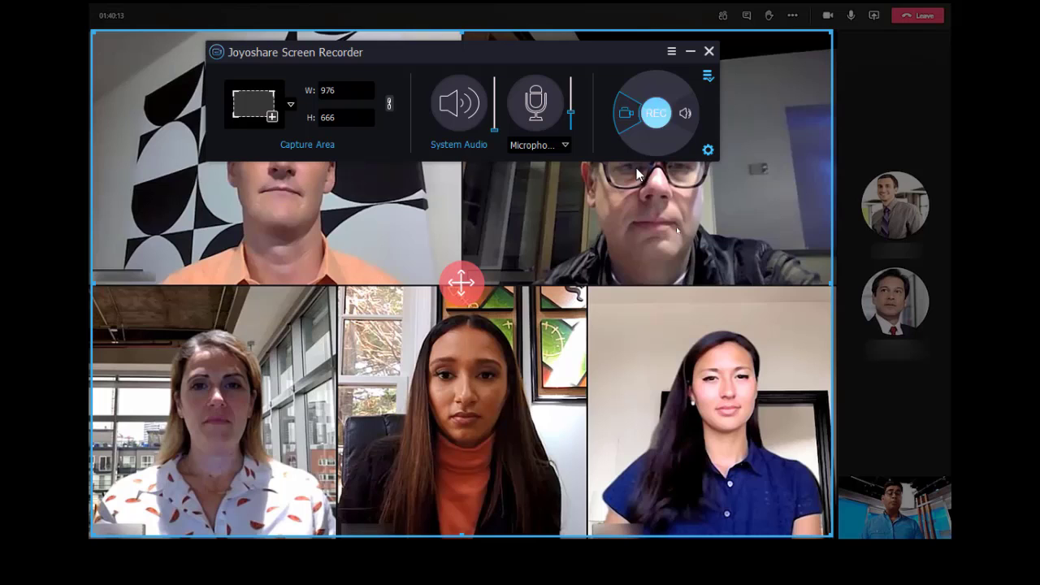
Step: Start recording the online meeting with a capture area of 976 by 666
click(655, 113)
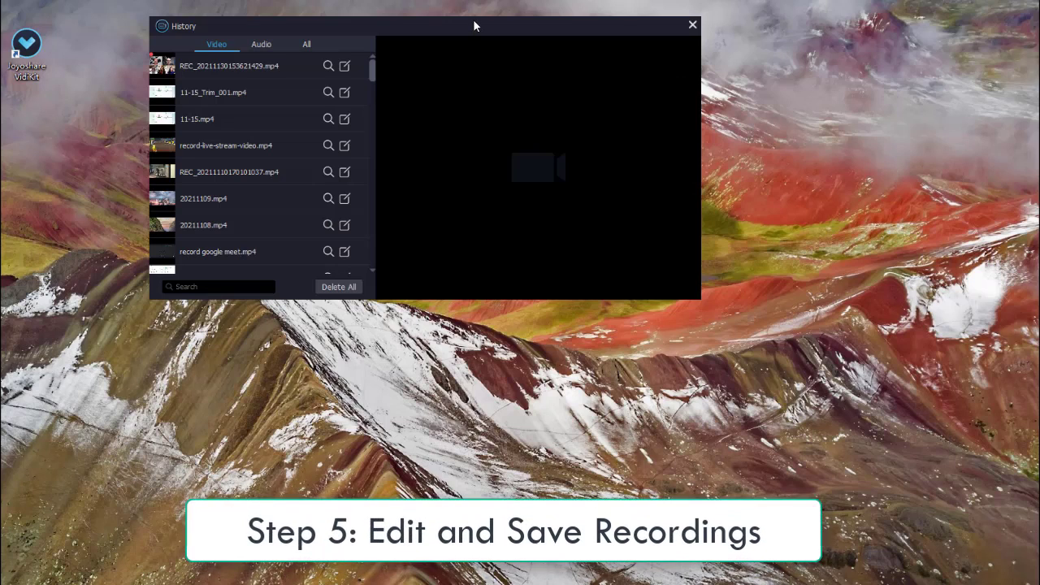
Step: Rename the newest recording in the history as "record meeting" and play it back
drag(474, 25, 564, 28)
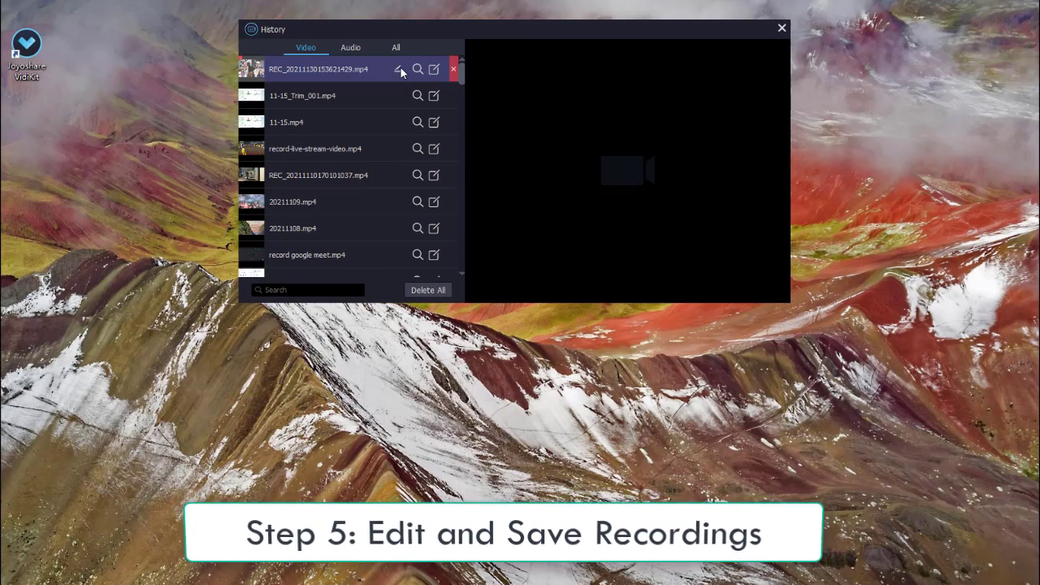
click(397, 69)
text(record meeting)
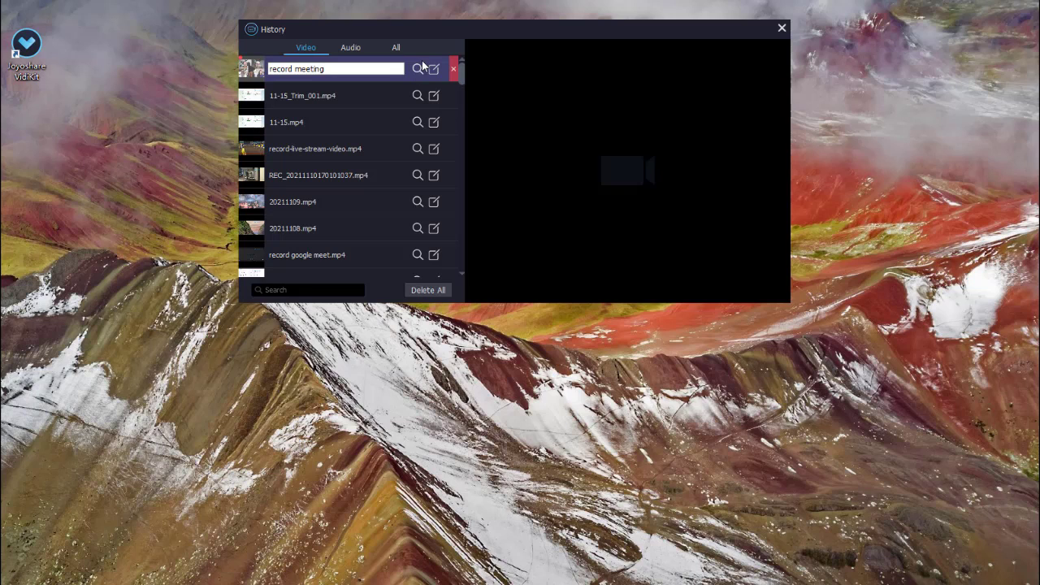
key(Return)
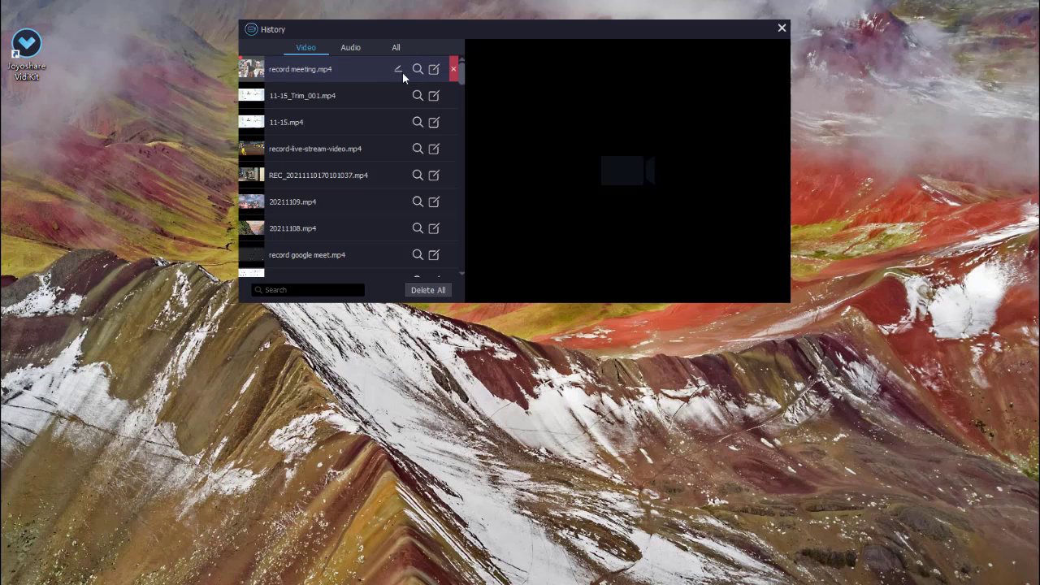
click(381, 66)
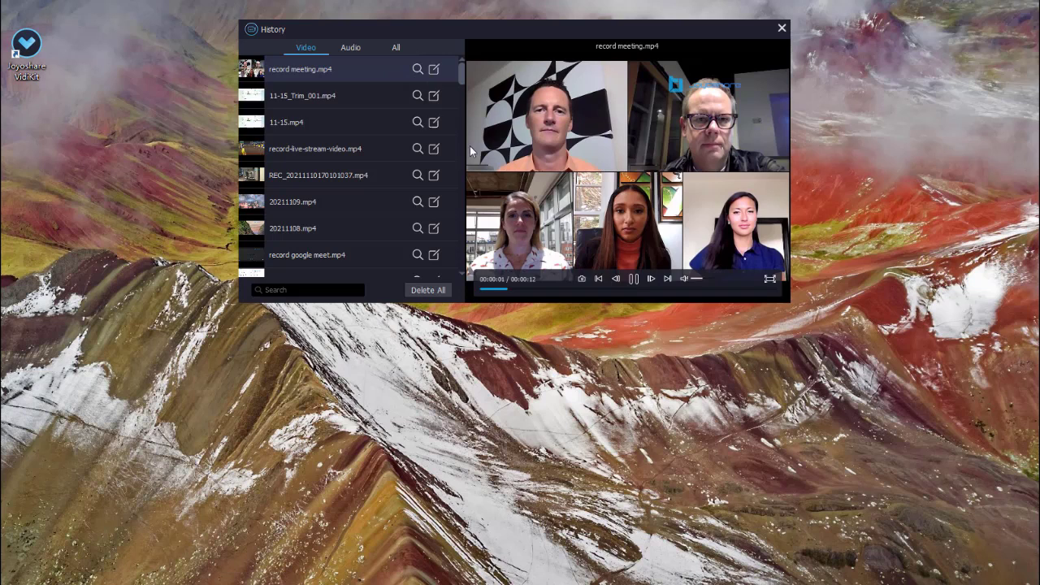
Step: Trim record meeting.mp4 to the section from 00:00:02.000 to 00:00:11.207 and save the trimmed clip
click(434, 70)
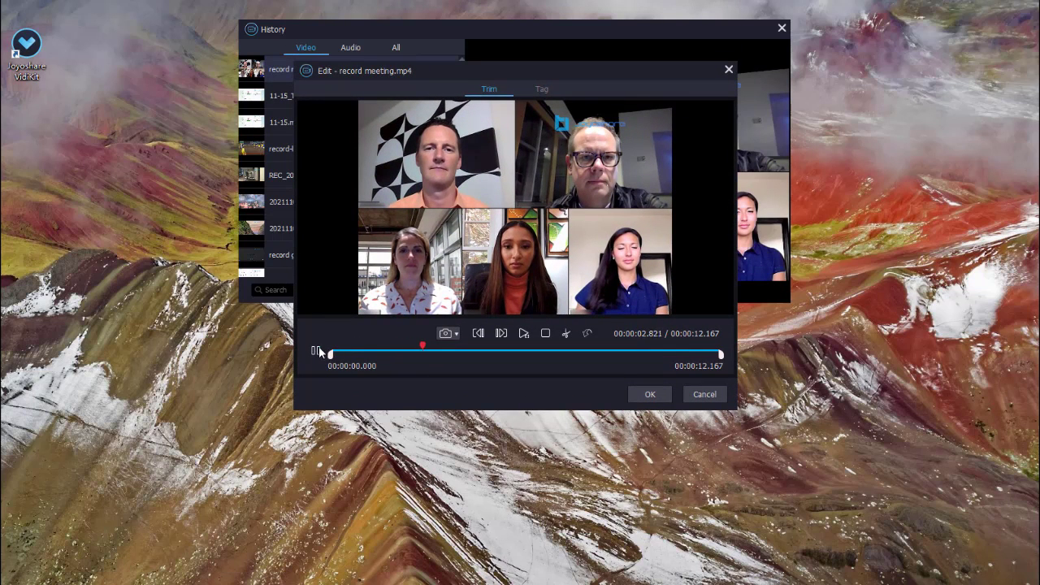
click(316, 350)
drag(331, 355, 396, 357)
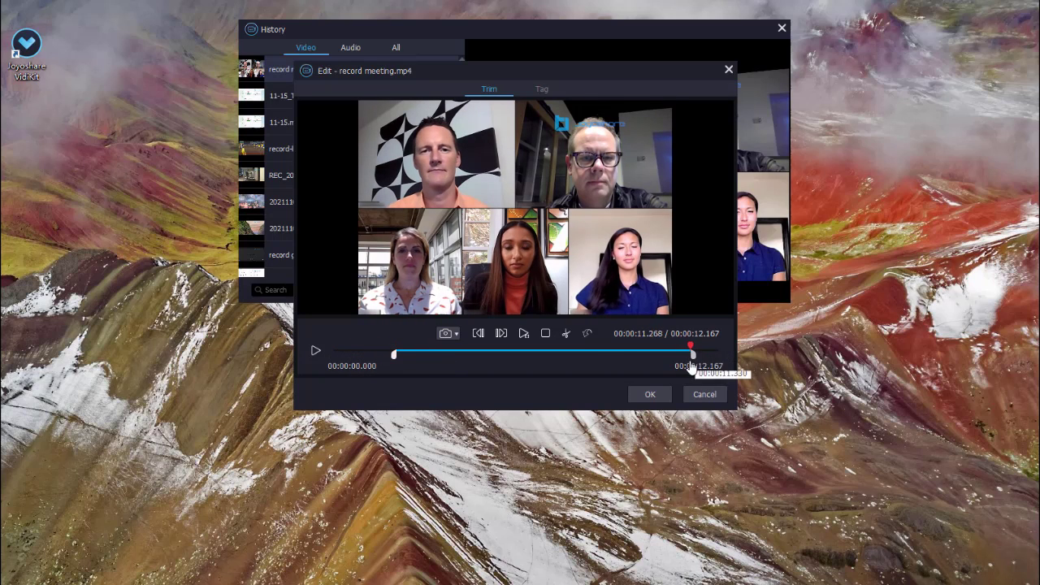
click(568, 333)
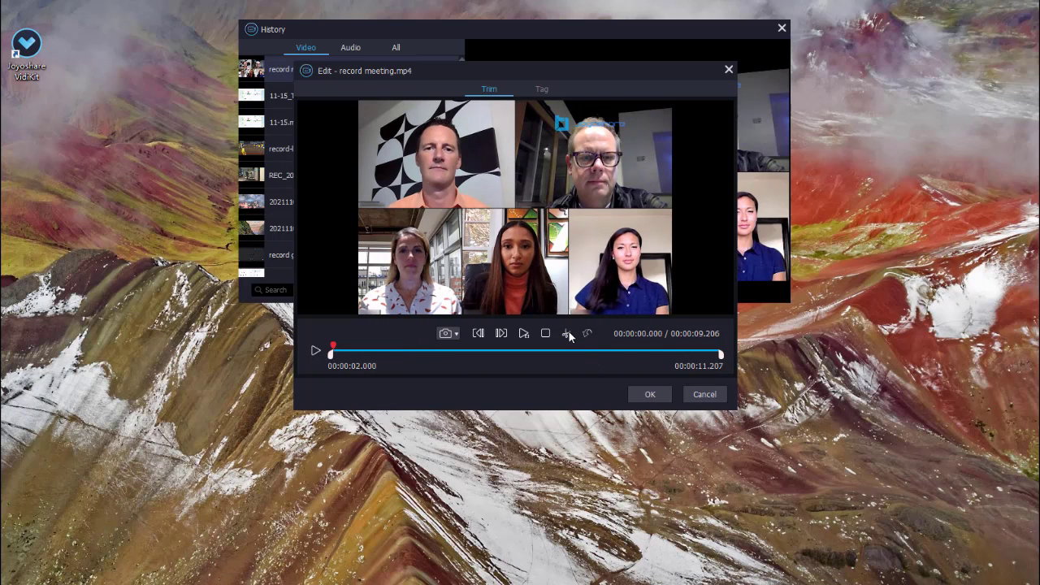
click(643, 394)
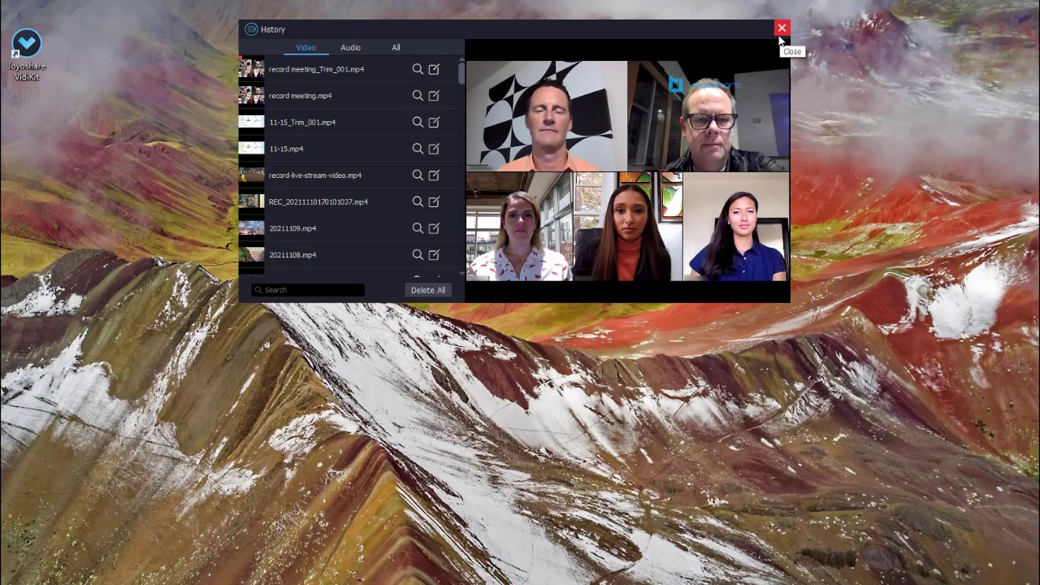